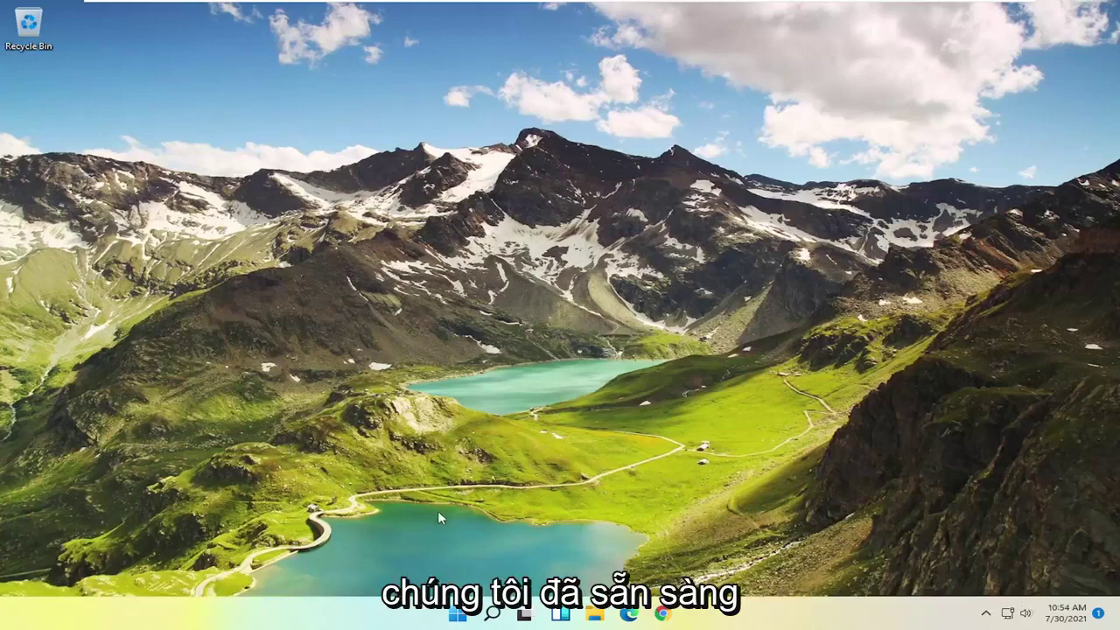
- Find and open the Settings app and go to its Network & internet page
{"action": "left_click", "coordinate": [457, 614]}
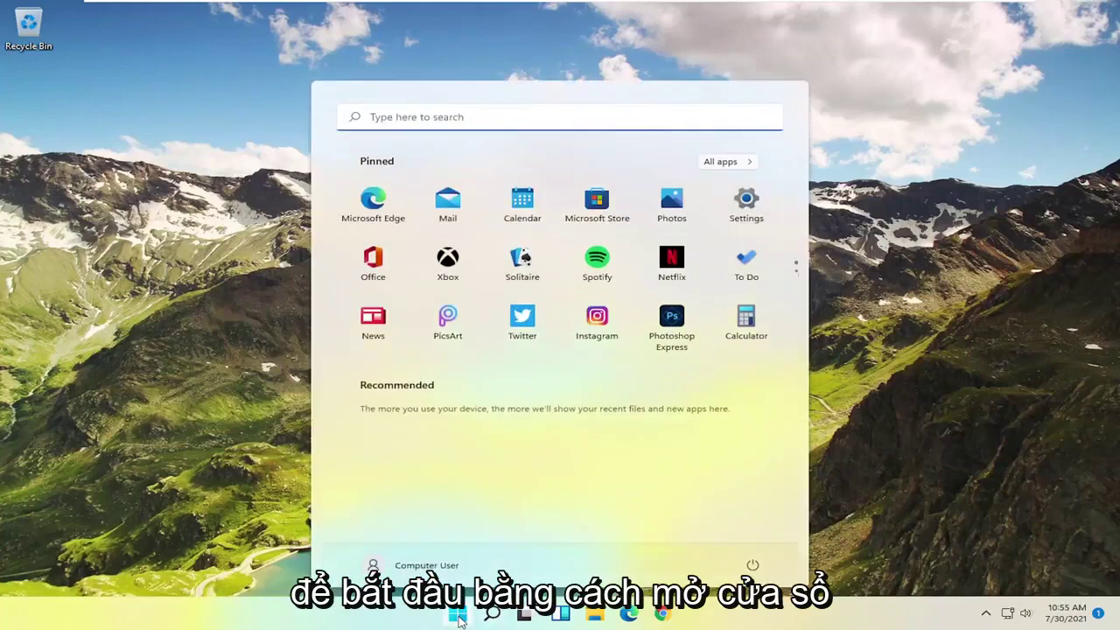
{"action": "type", "text": "settings"}
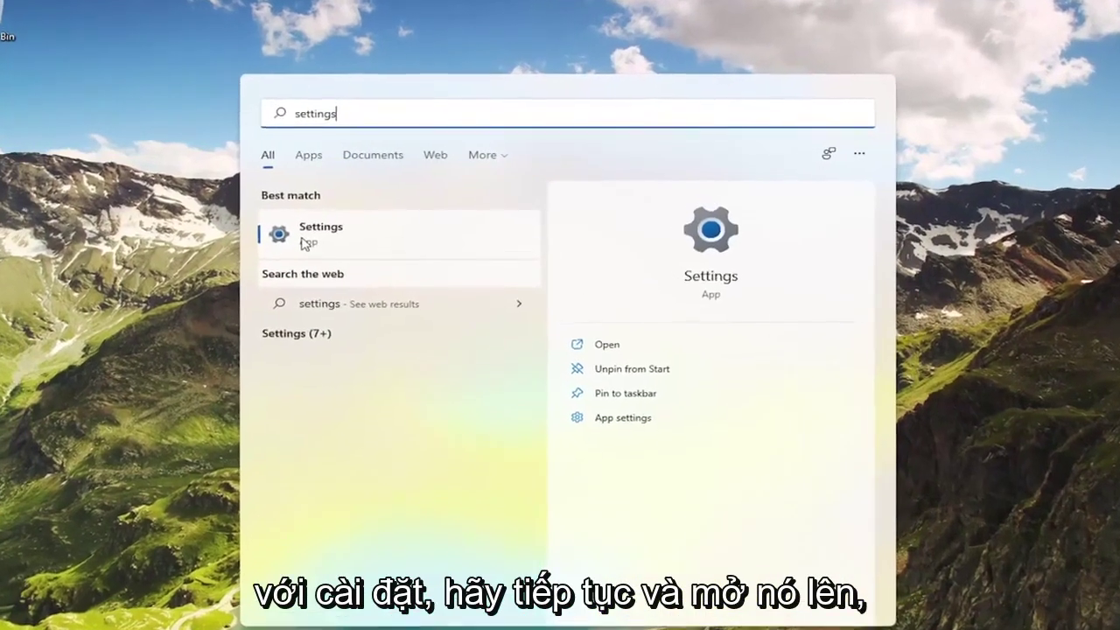
{"action": "left_click", "coordinate": [687, 264]}
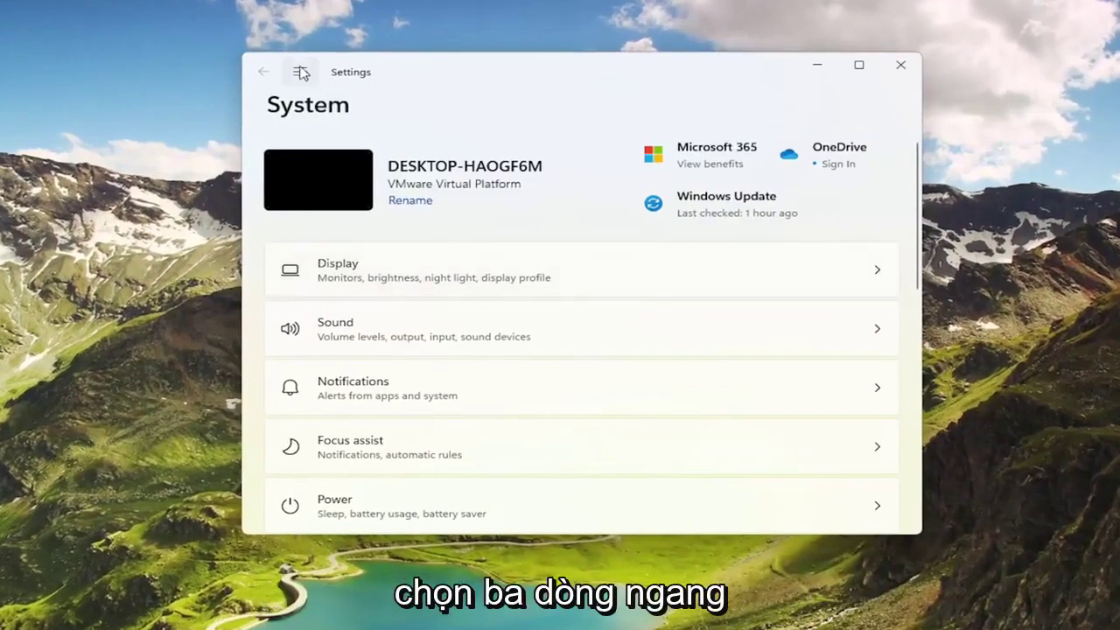
{"action": "left_click", "coordinate": [300, 76]}
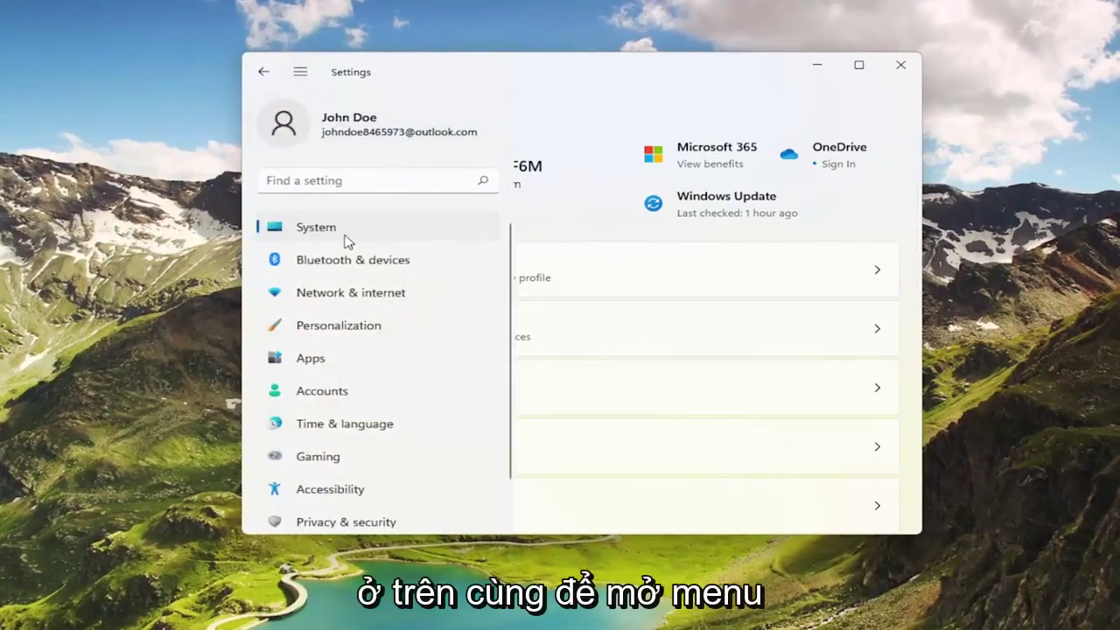
{"action": "left_click", "coordinate": [349, 294]}
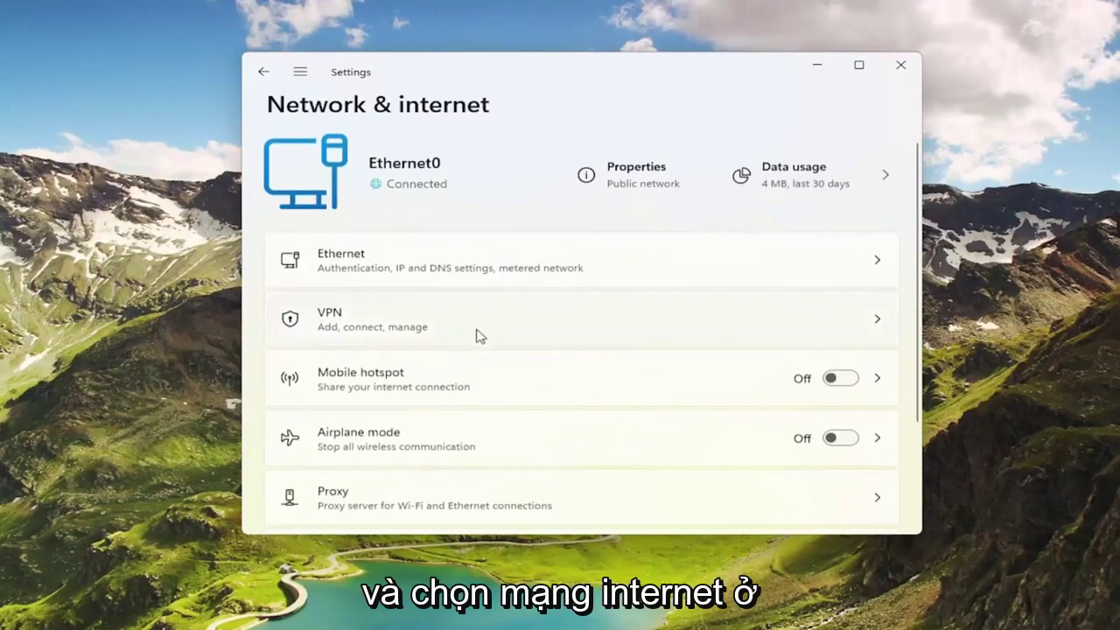
- Open the Network reset page within the advanced network settings
{"action": "scroll", "coordinate": [513, 333], "scroll_direction": "down", "scroll_amount": 4}
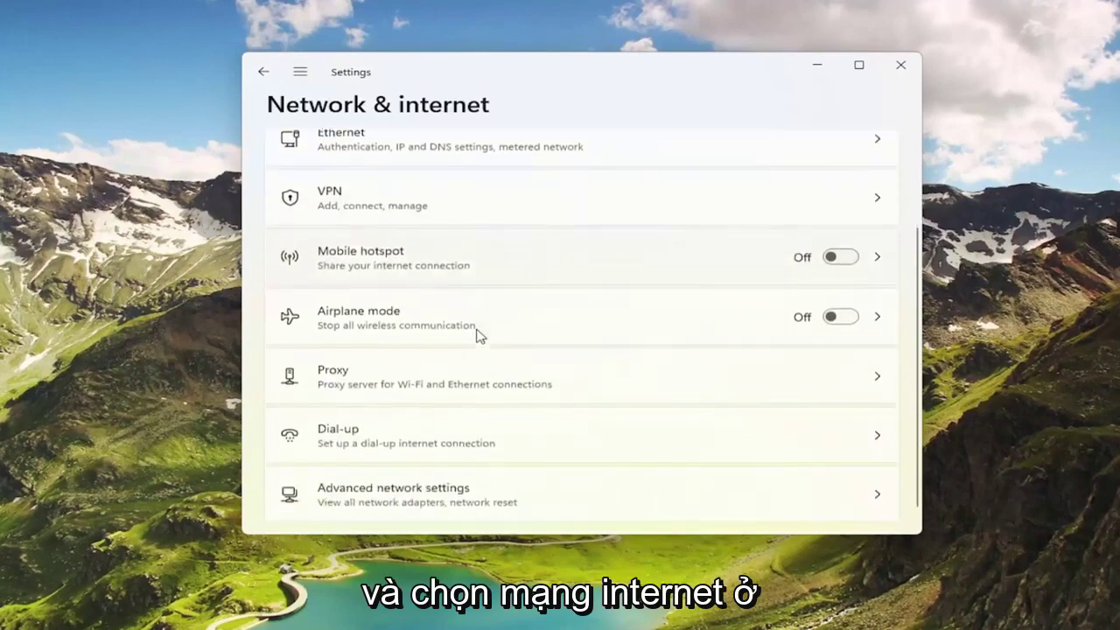
{"action": "left_click", "coordinate": [435, 476]}
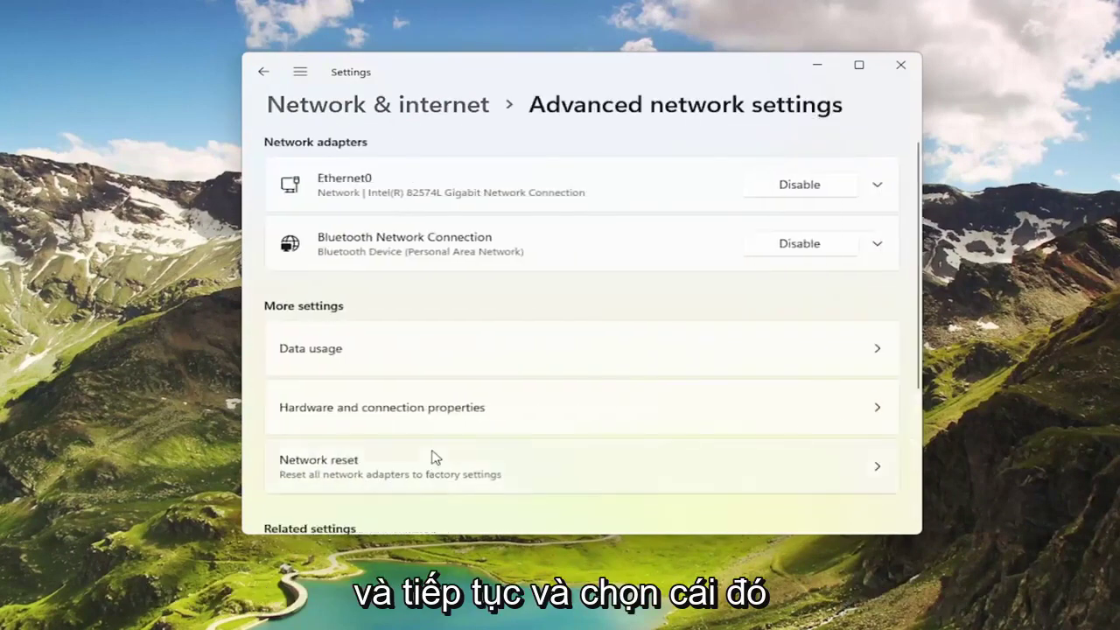
{"action": "scroll", "coordinate": [430, 456], "scroll_direction": "down", "scroll_amount": 1}
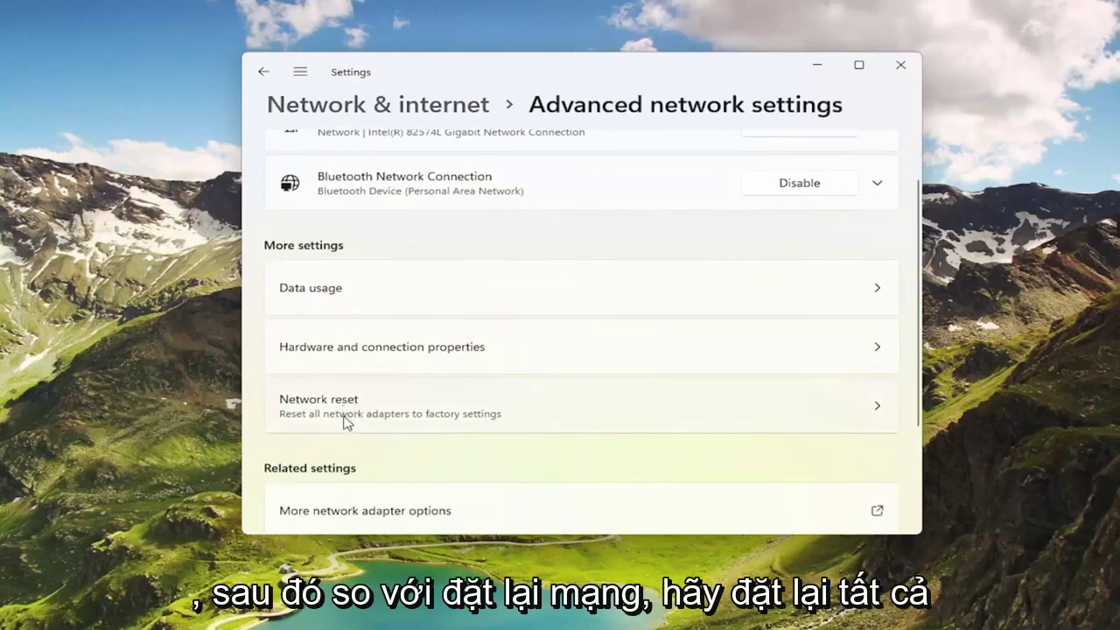
{"action": "left_click", "coordinate": [466, 409]}
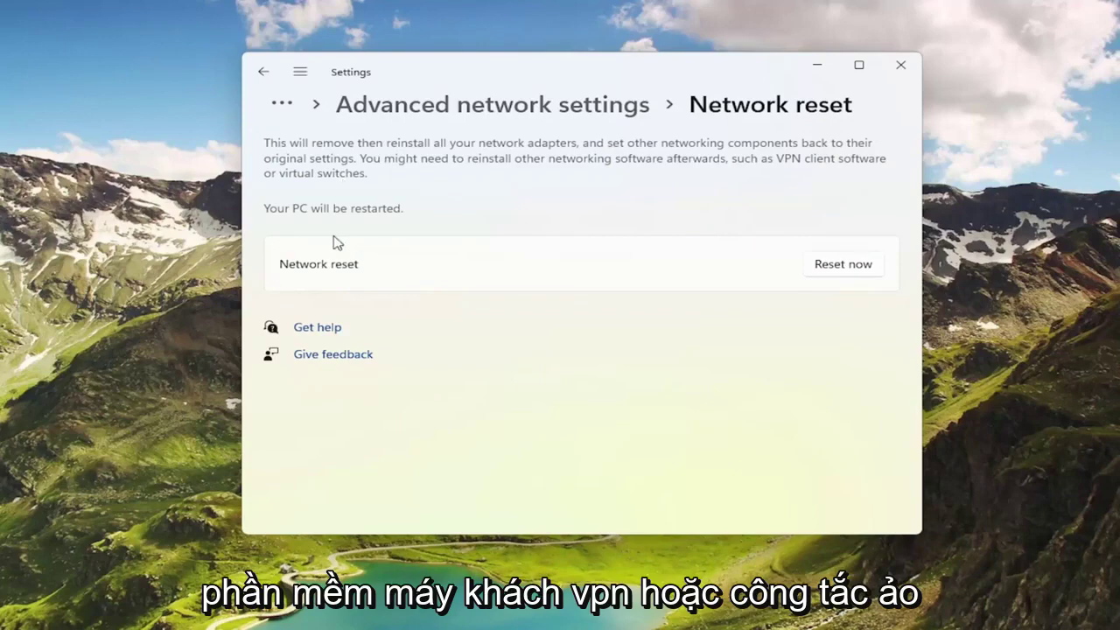
- Reset all network settings, dismiss the sign-out notice and close Settings
{"action": "left_click", "coordinate": [850, 269]}
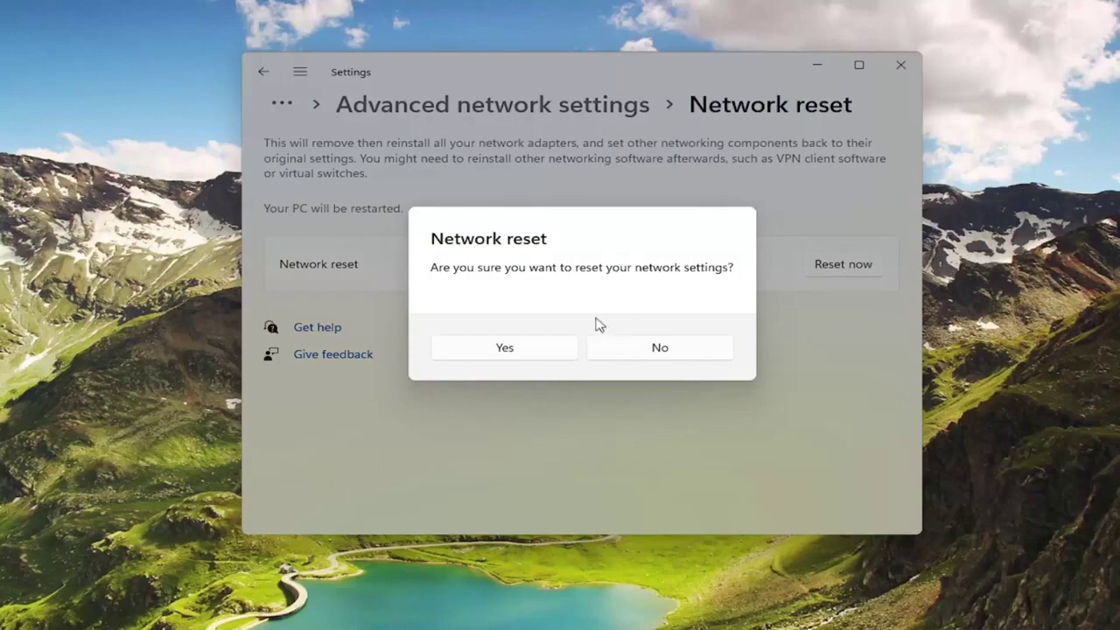
{"action": "left_click", "coordinate": [545, 354]}
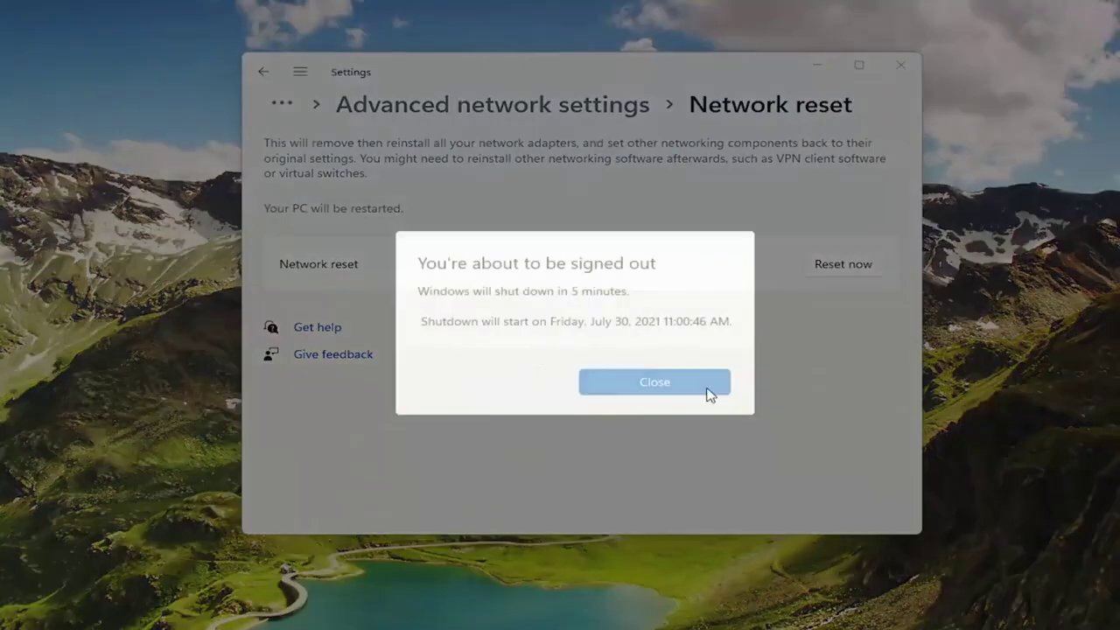
{"action": "left_click", "coordinate": [670, 382]}
{"action": "left_click", "coordinate": [900, 66]}
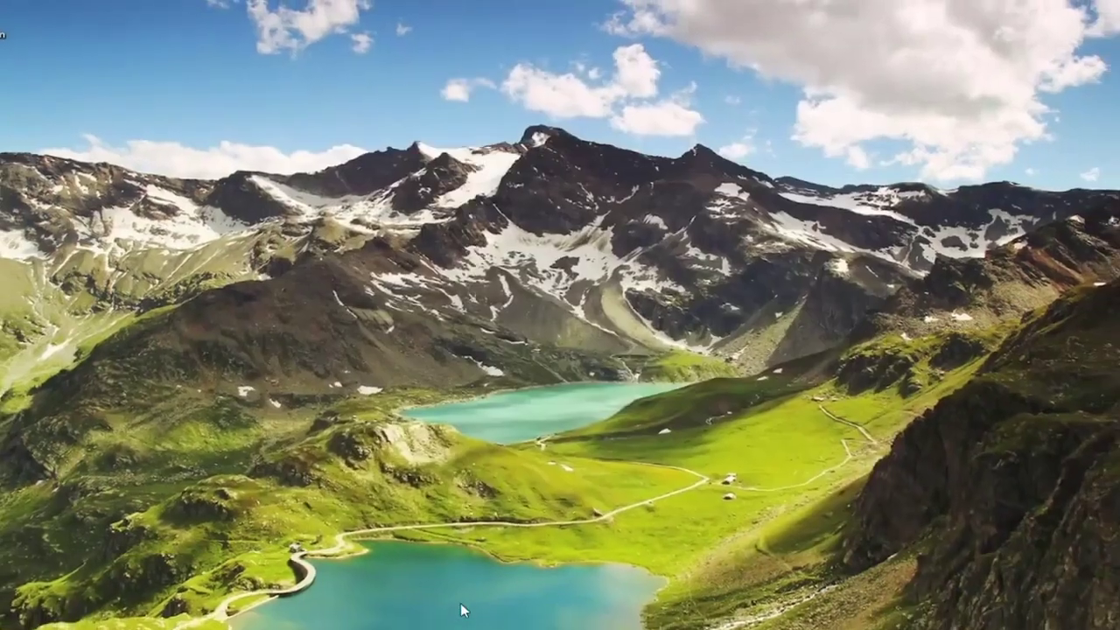
- Restart the computer to complete the network reset
{"action": "right_click", "coordinate": [458, 613]}
{"action": "mouse_move", "coordinate": [482, 560]}
{"action": "left_click", "coordinate": [564, 582]}
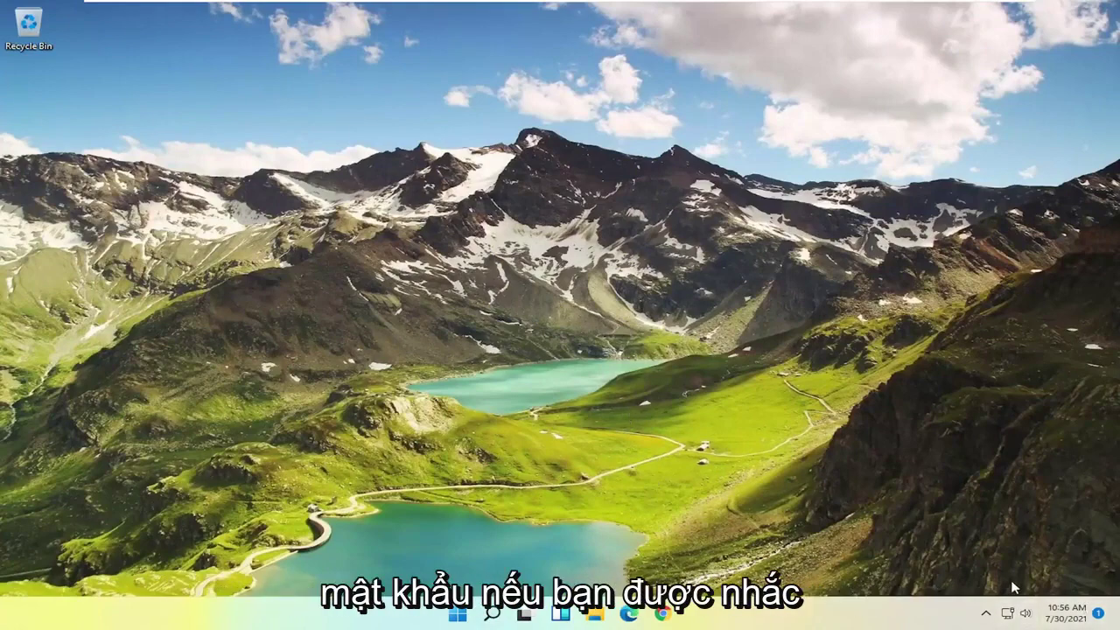
- Look at the network quick settings and close them again
{"action": "left_click", "coordinate": [1009, 608]}
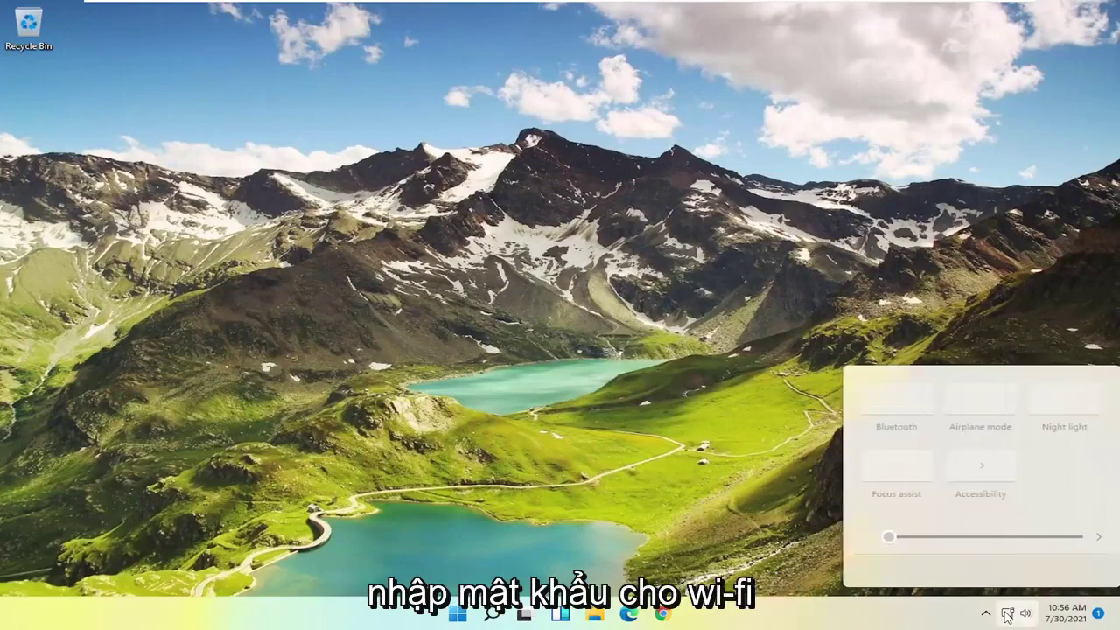
{"action": "left_click", "coordinate": [823, 295]}
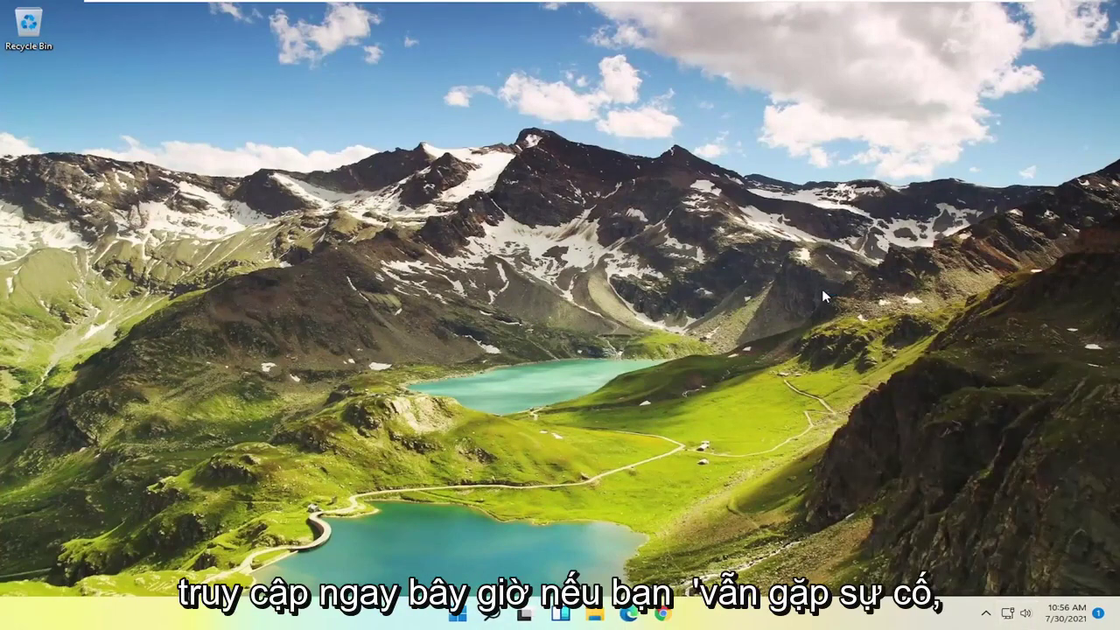
- Search for cmd and run Command Prompt as administrator, allowing it to make changes to the device
{"action": "left_click", "coordinate": [457, 614]}
{"action": "type", "text": "cmd"}
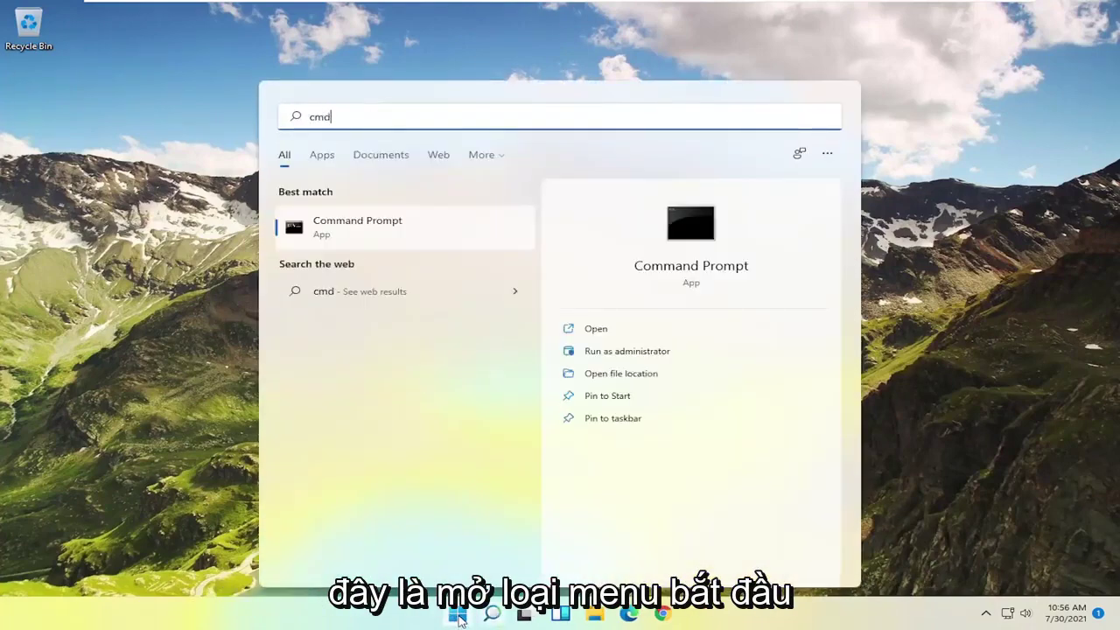
{"action": "right_click", "coordinate": [368, 232]}
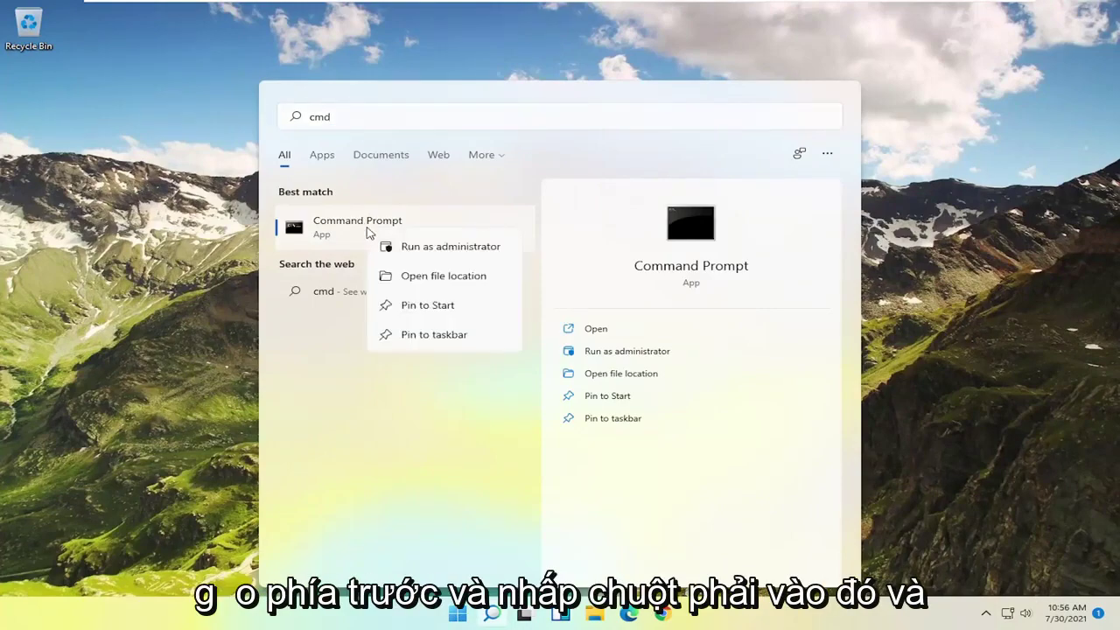
{"action": "left_click", "coordinate": [420, 247]}
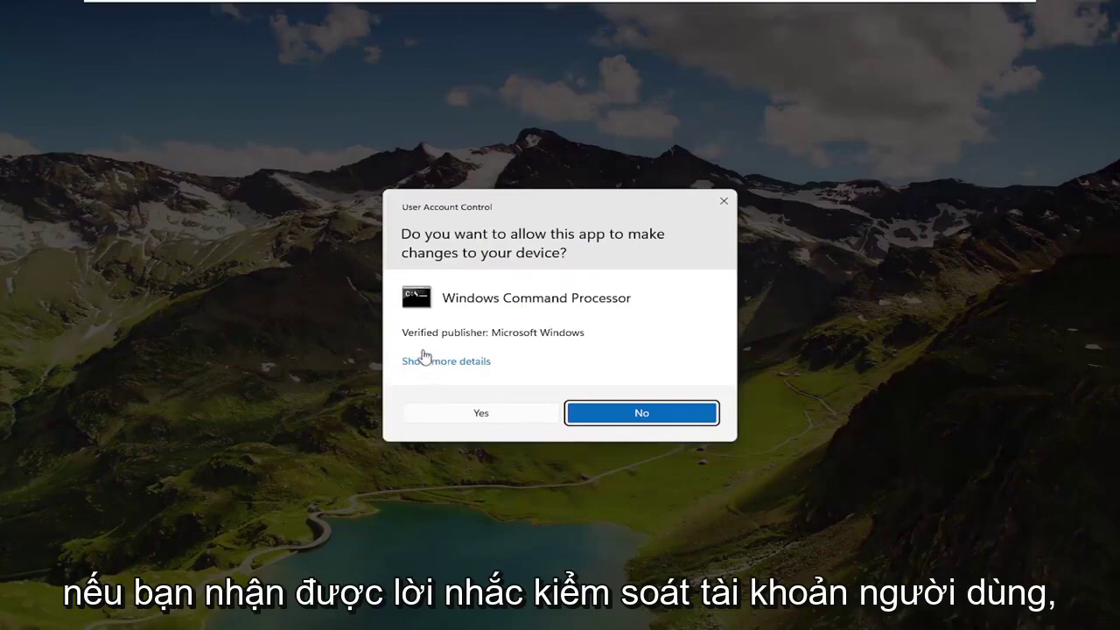
{"action": "left_click", "coordinate": [491, 415]}
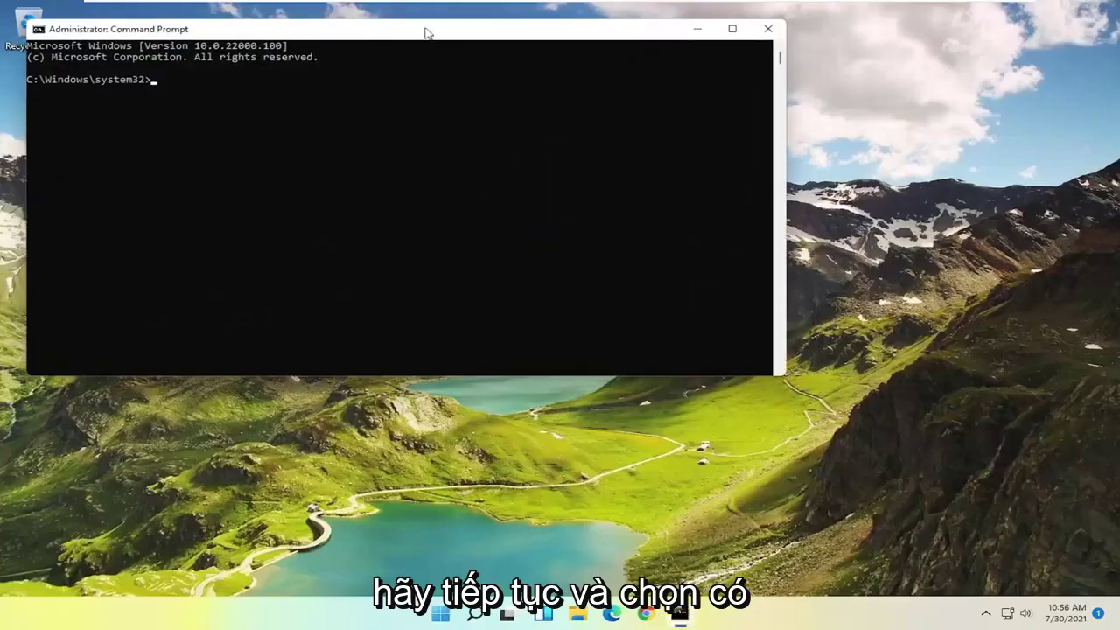
- Move the Command Prompt window toward the middle of the desktop and run sfc /scannow
{"action": "left_click_drag", "start_coordinate": [426, 32], "coordinate": [594, 111]}
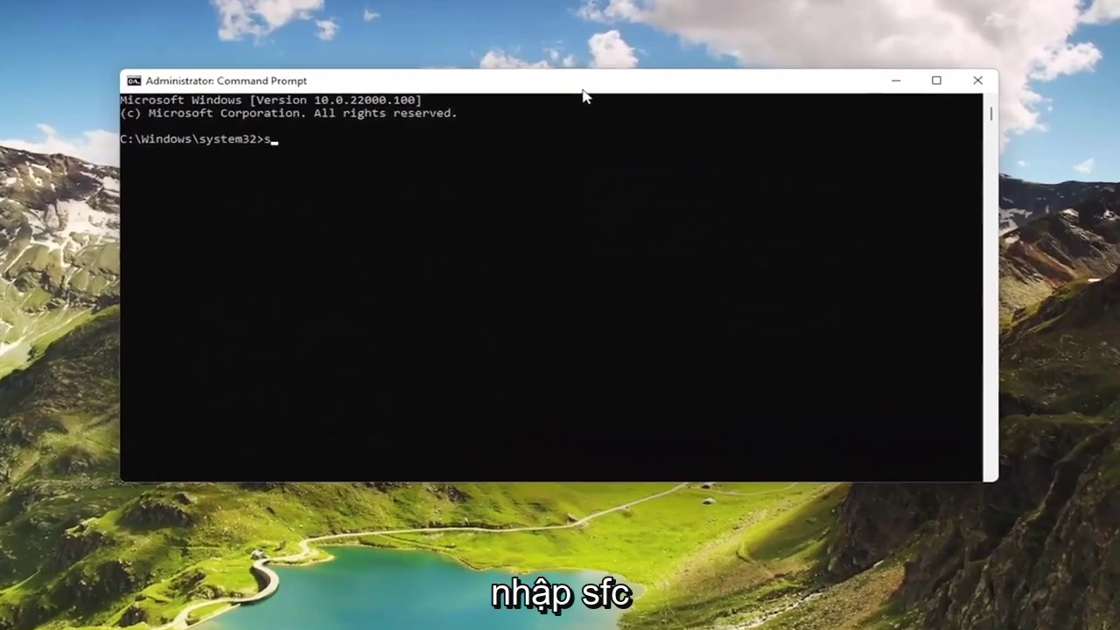
{"action": "type", "text": "sfc"}
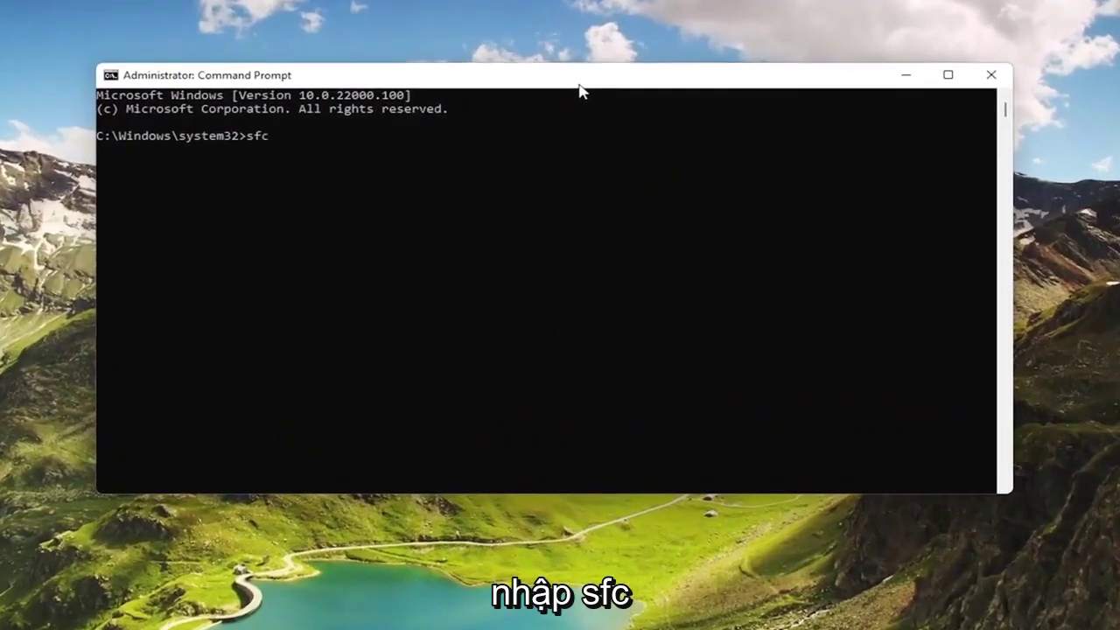
{"action": "type", "text": " /sca"}
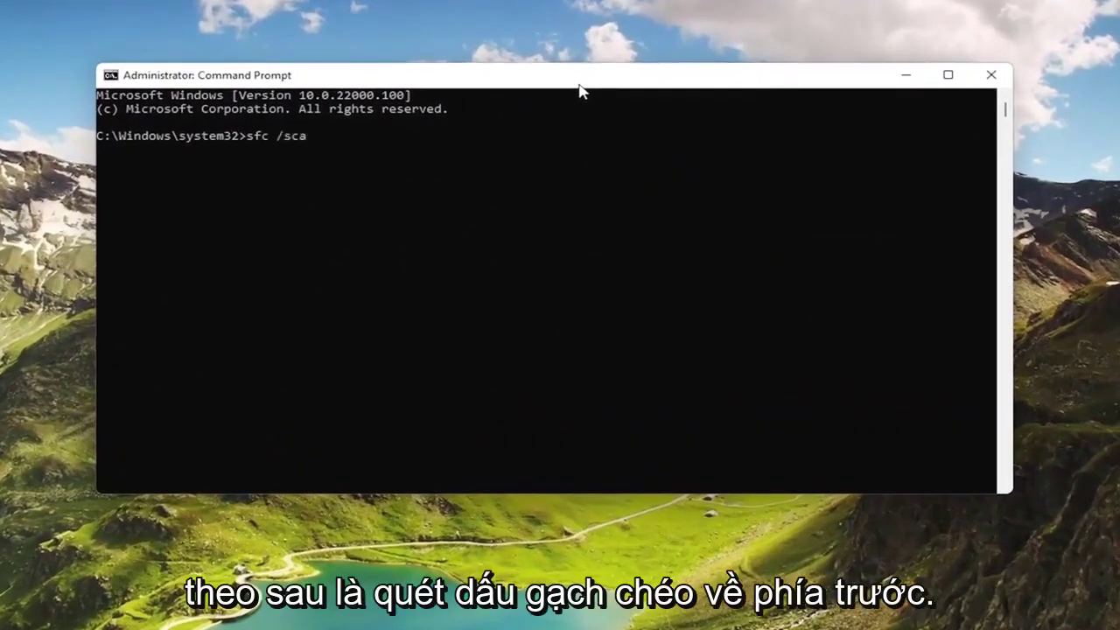
{"action": "type", "text": "nnow"}
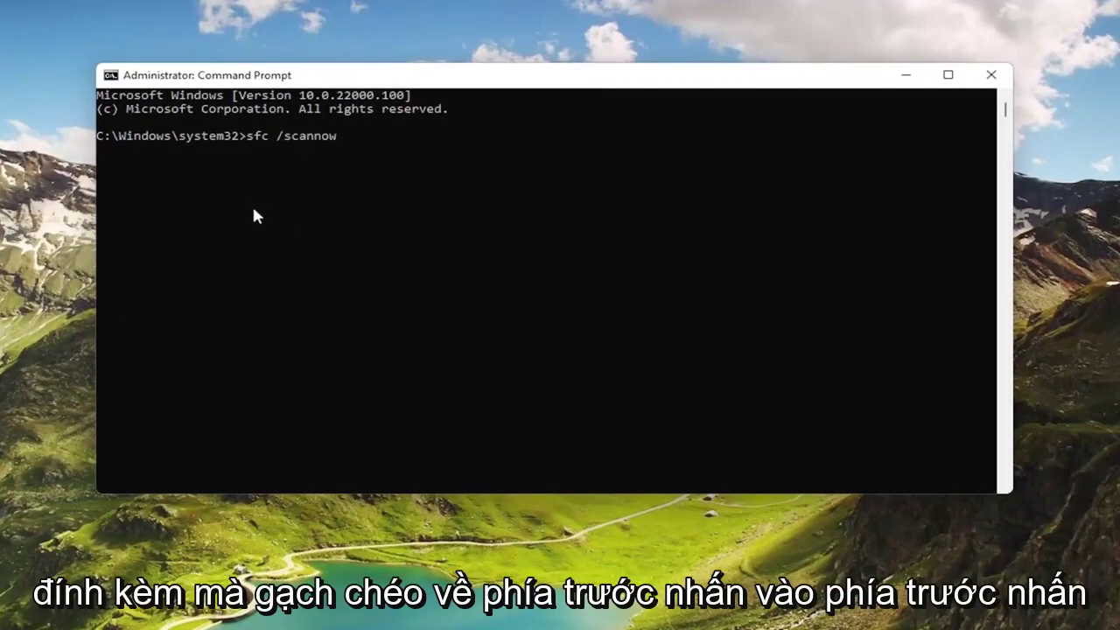
{"action": "key", "text": "Return"}
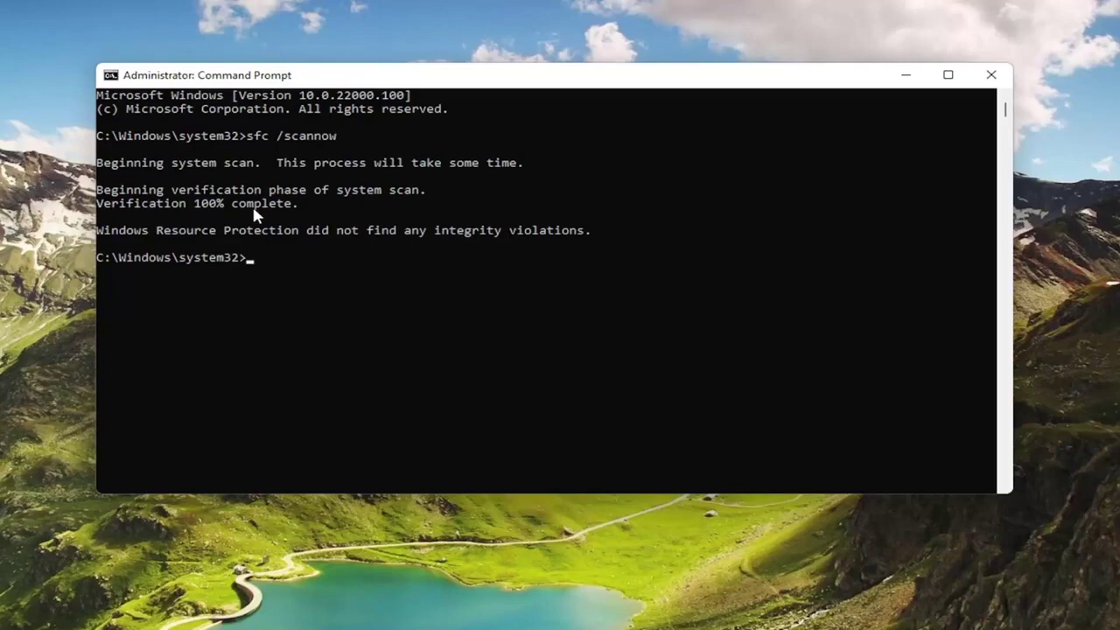
- Close the Command Prompt window and restart the computer after the system file scan
{"action": "left_click", "coordinate": [990, 75]}
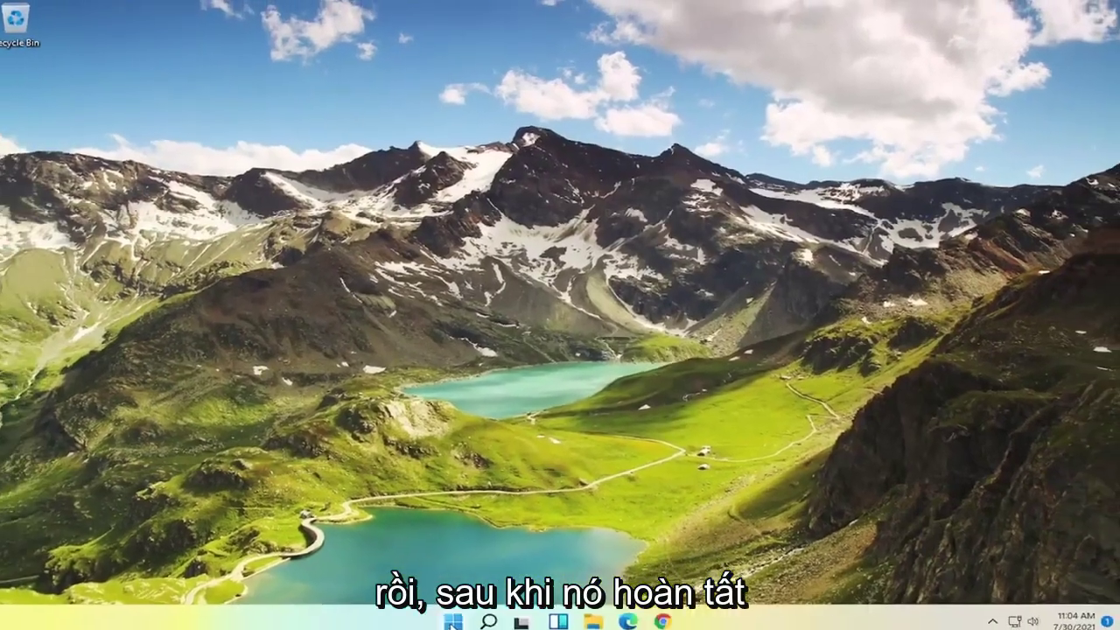
{"action": "right_click", "coordinate": [457, 613]}
{"action": "mouse_move", "coordinate": [461, 566]}
{"action": "left_click", "coordinate": [563, 577]}
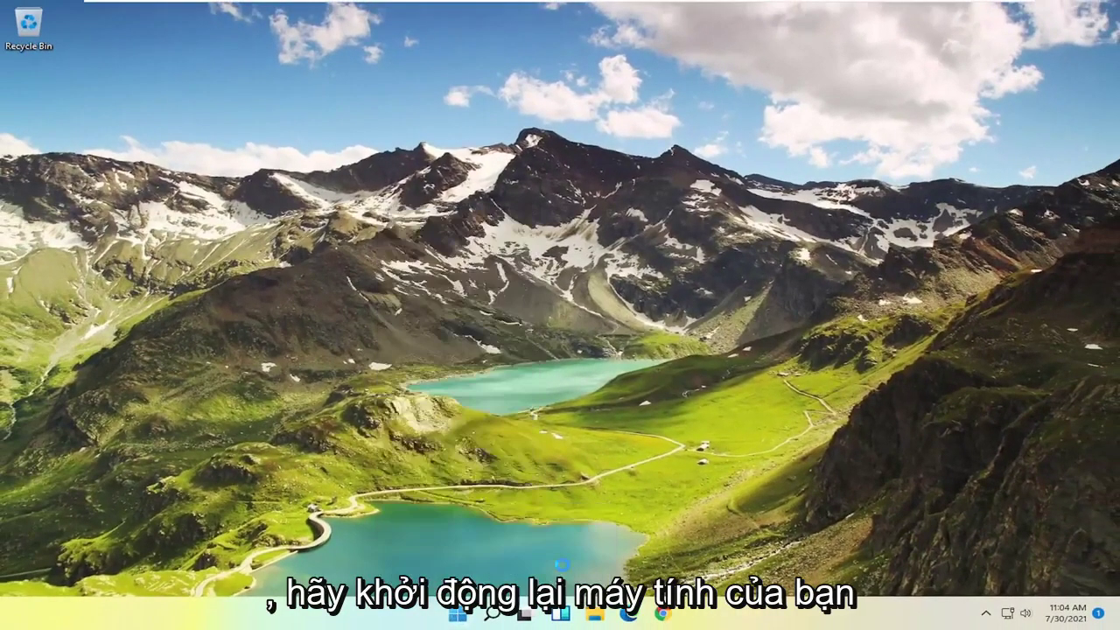